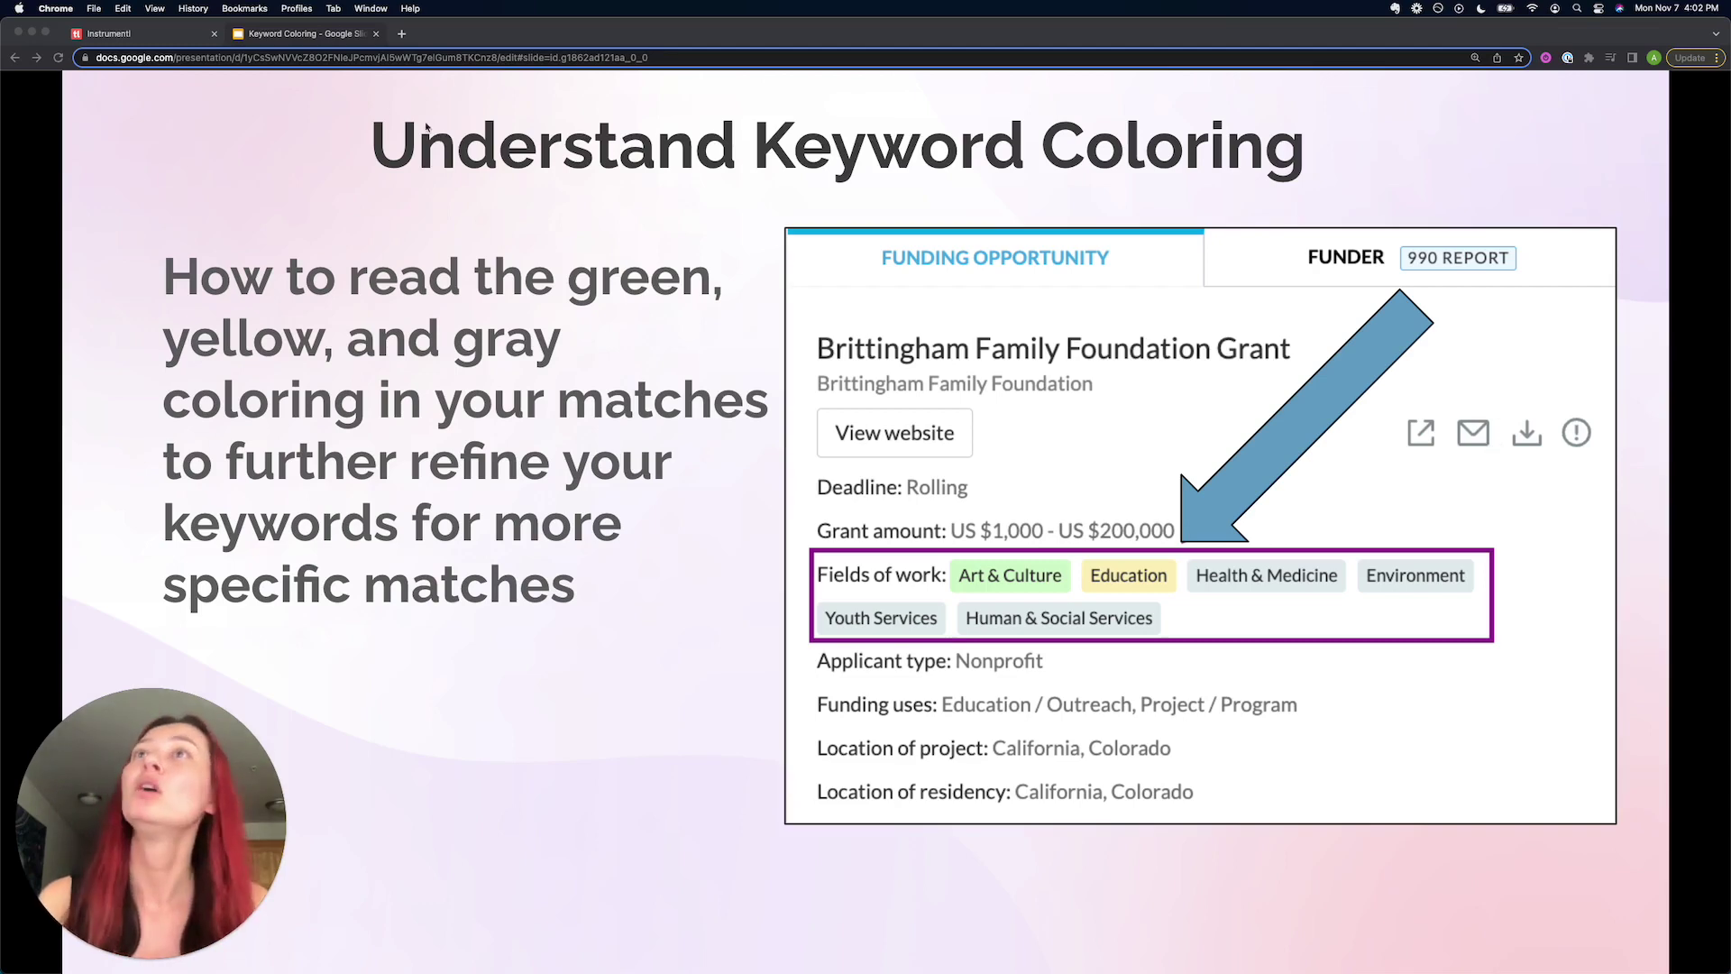
- Switch to Instrumentl's Foster Care matches and highlight both project keywords under the title
click(167, 38)
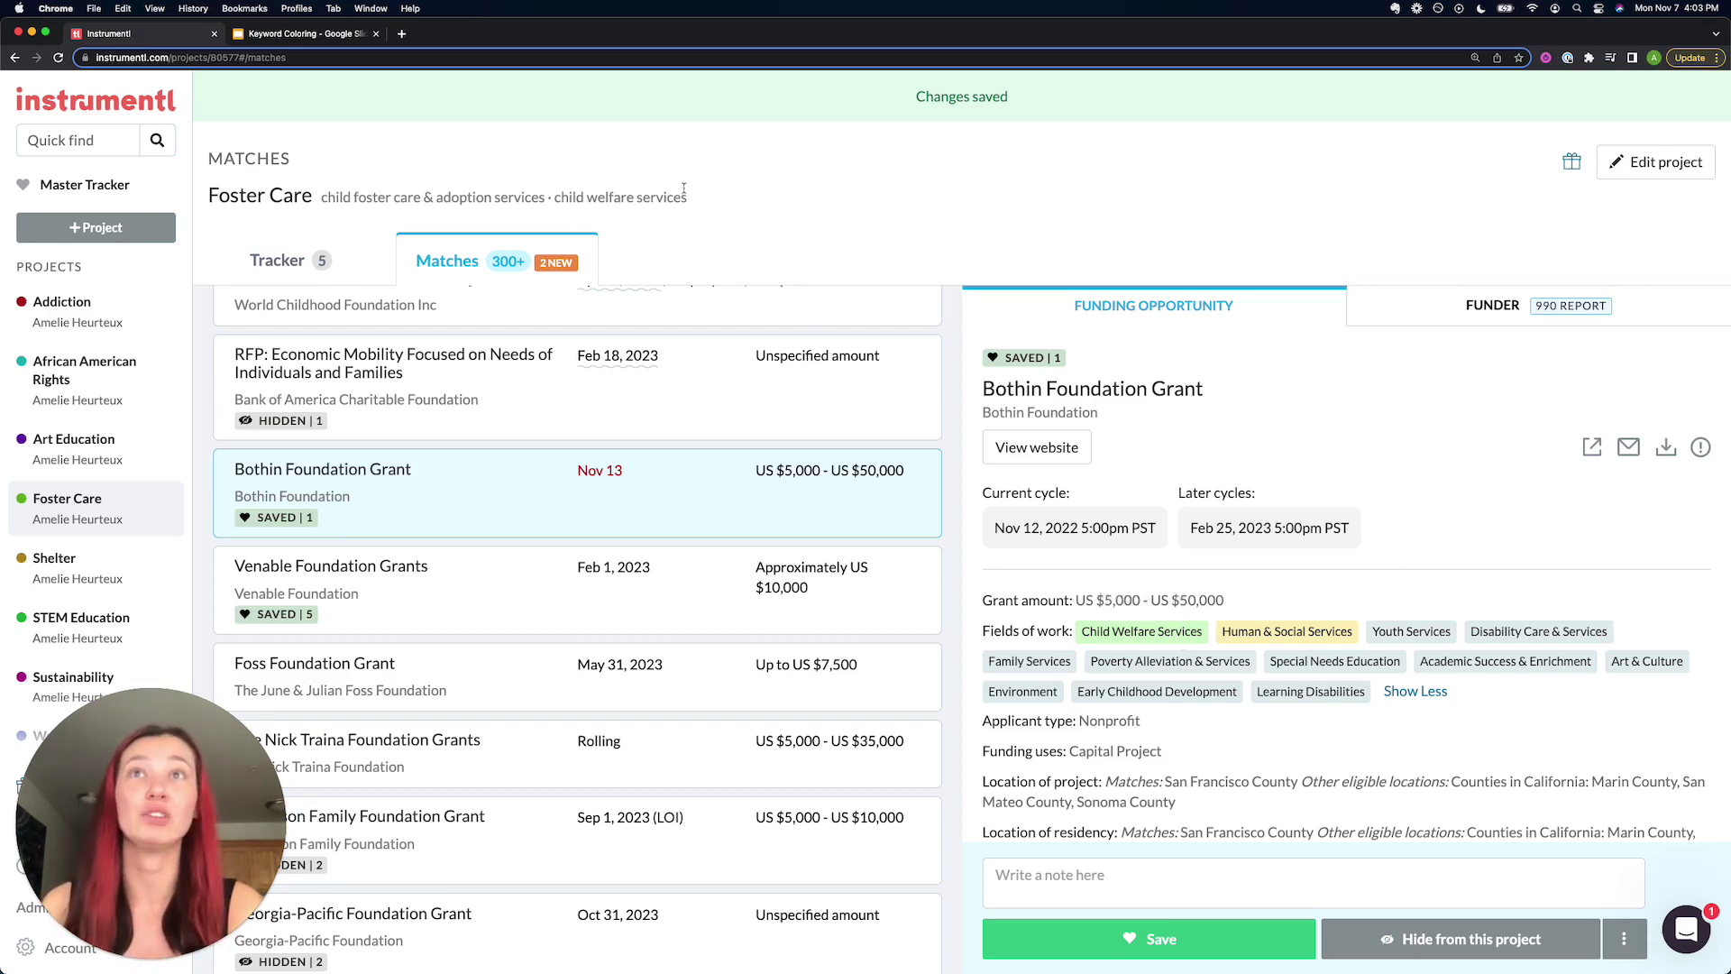
drag(688, 197, 556, 200)
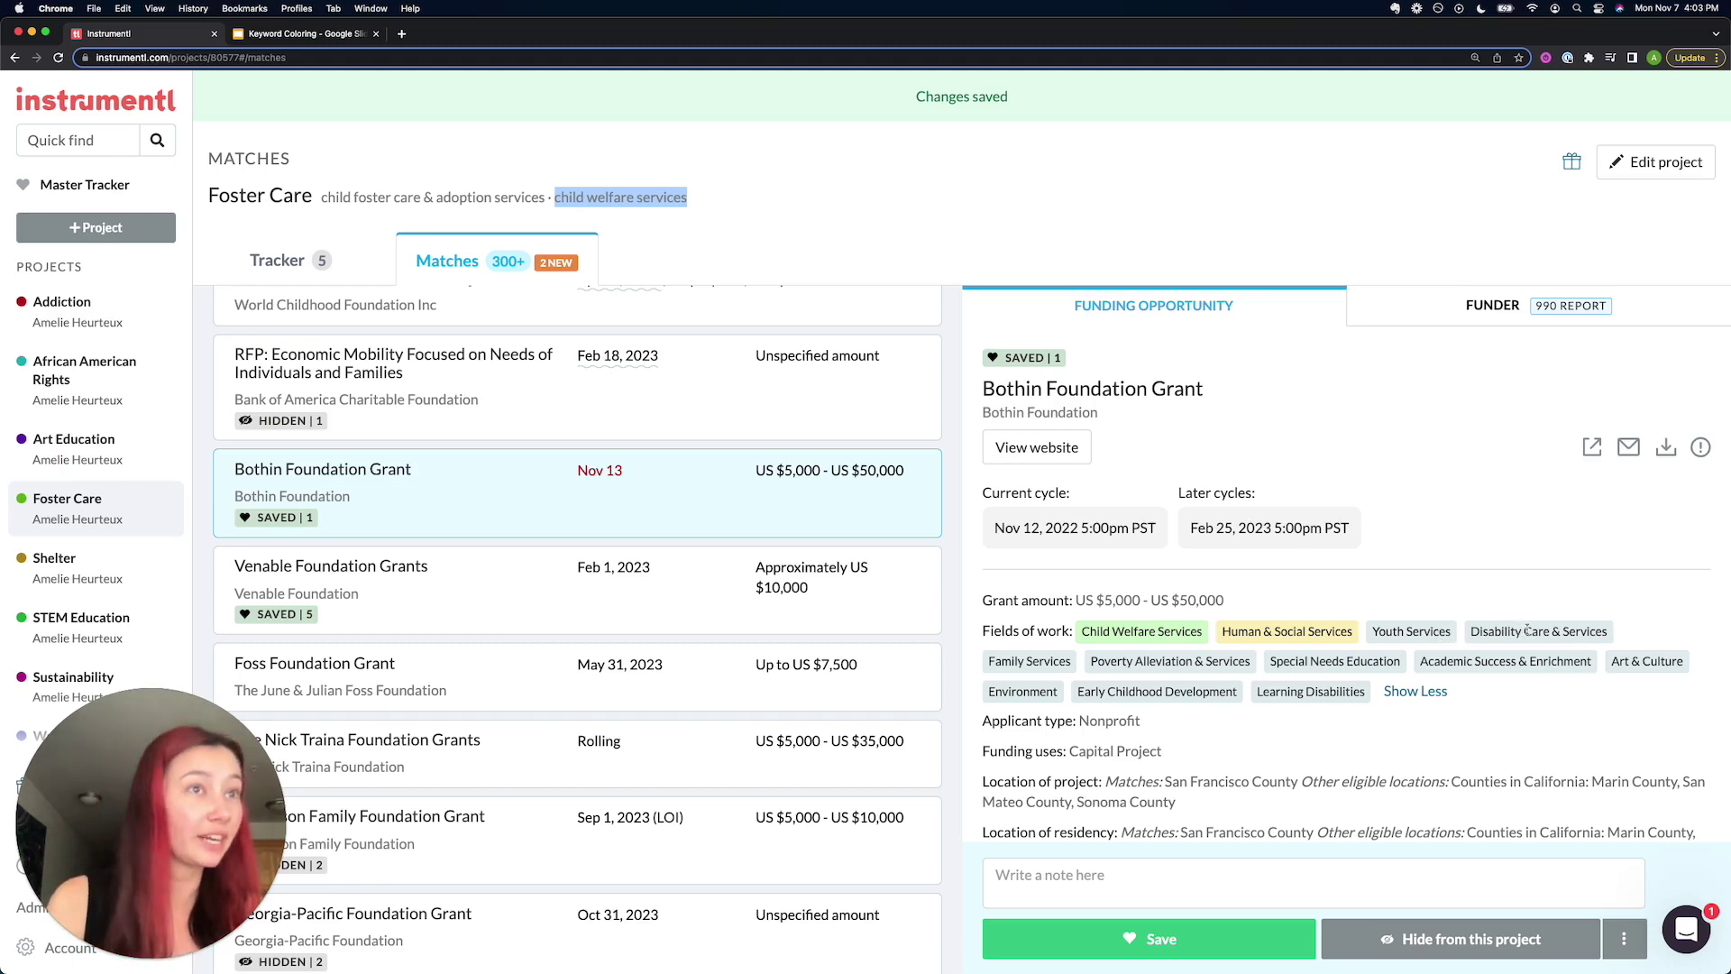
drag(321, 197, 735, 194)
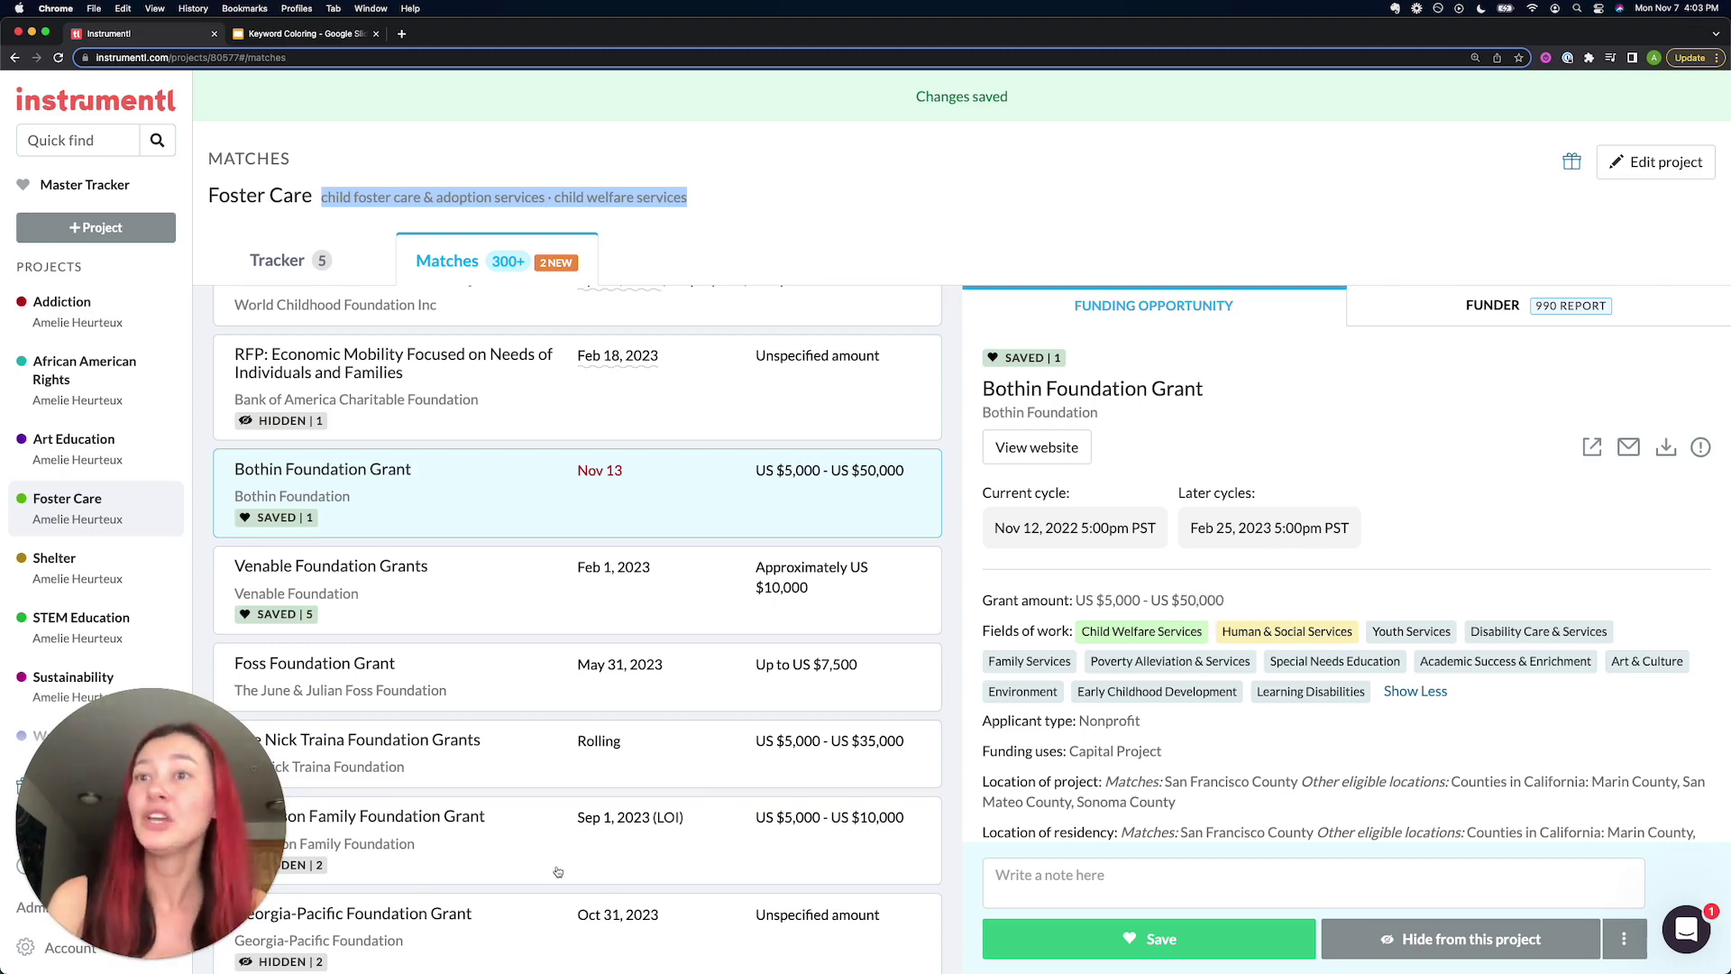
- Open the Georgia-Pacific Foundation Grant and scroll through its details, including yellow-tagged Human & Social Services
click(546, 920)
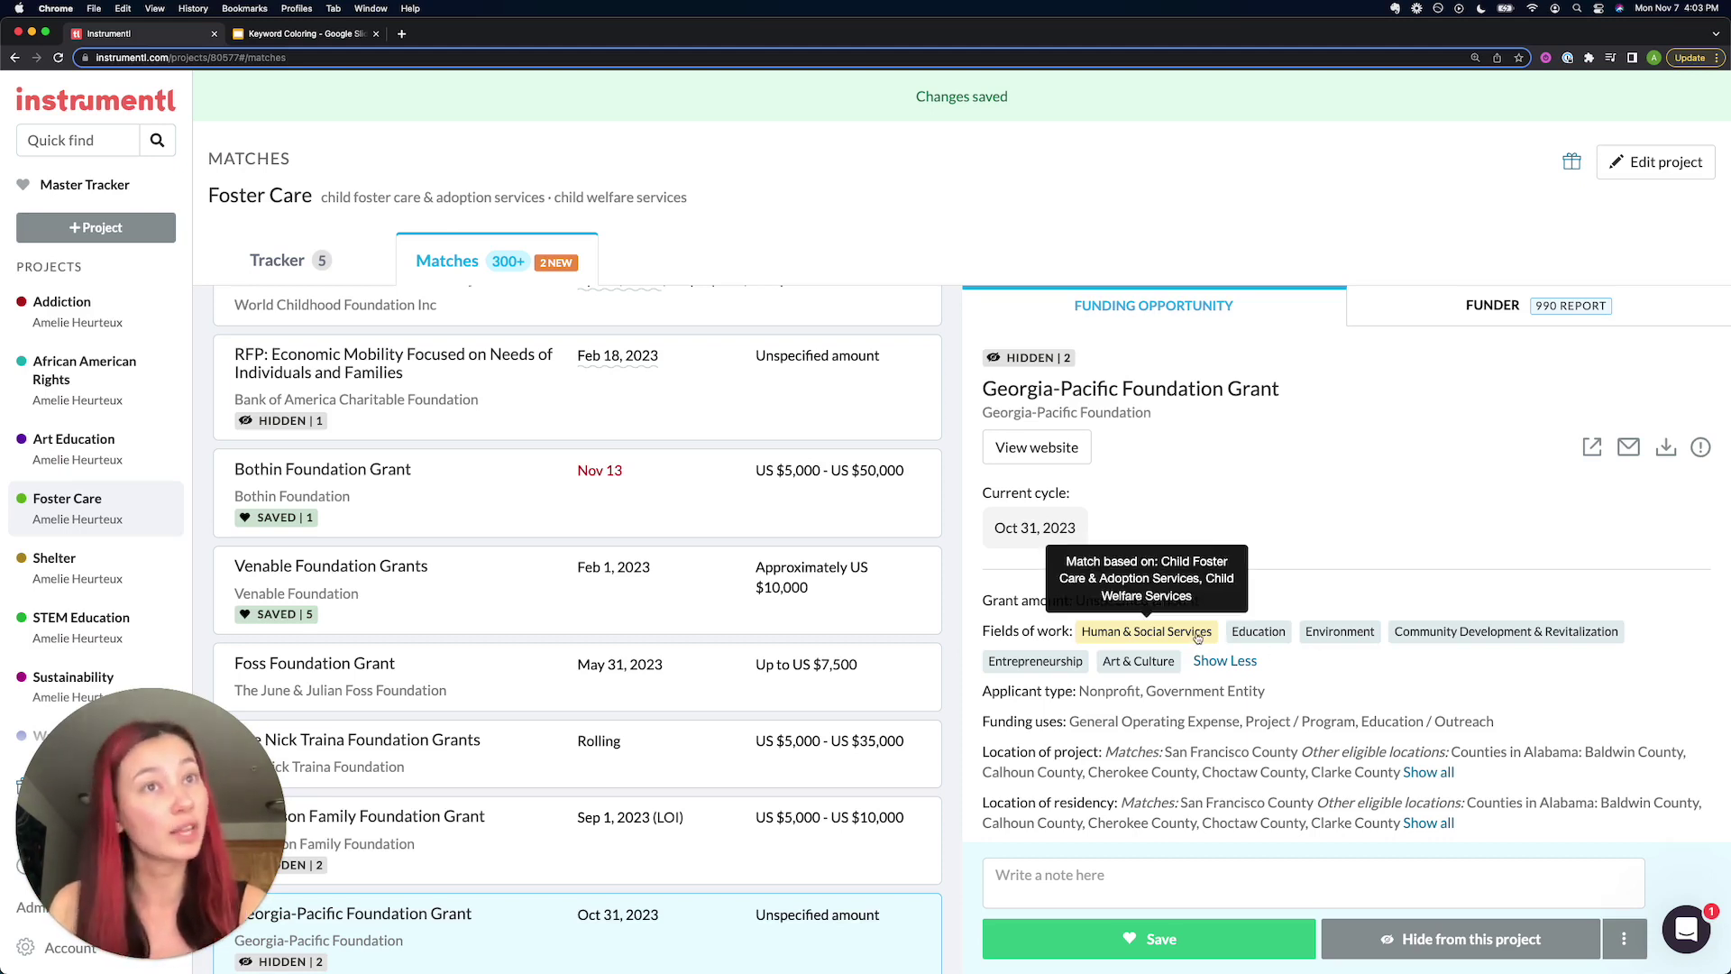
mouse_move(1146, 631)
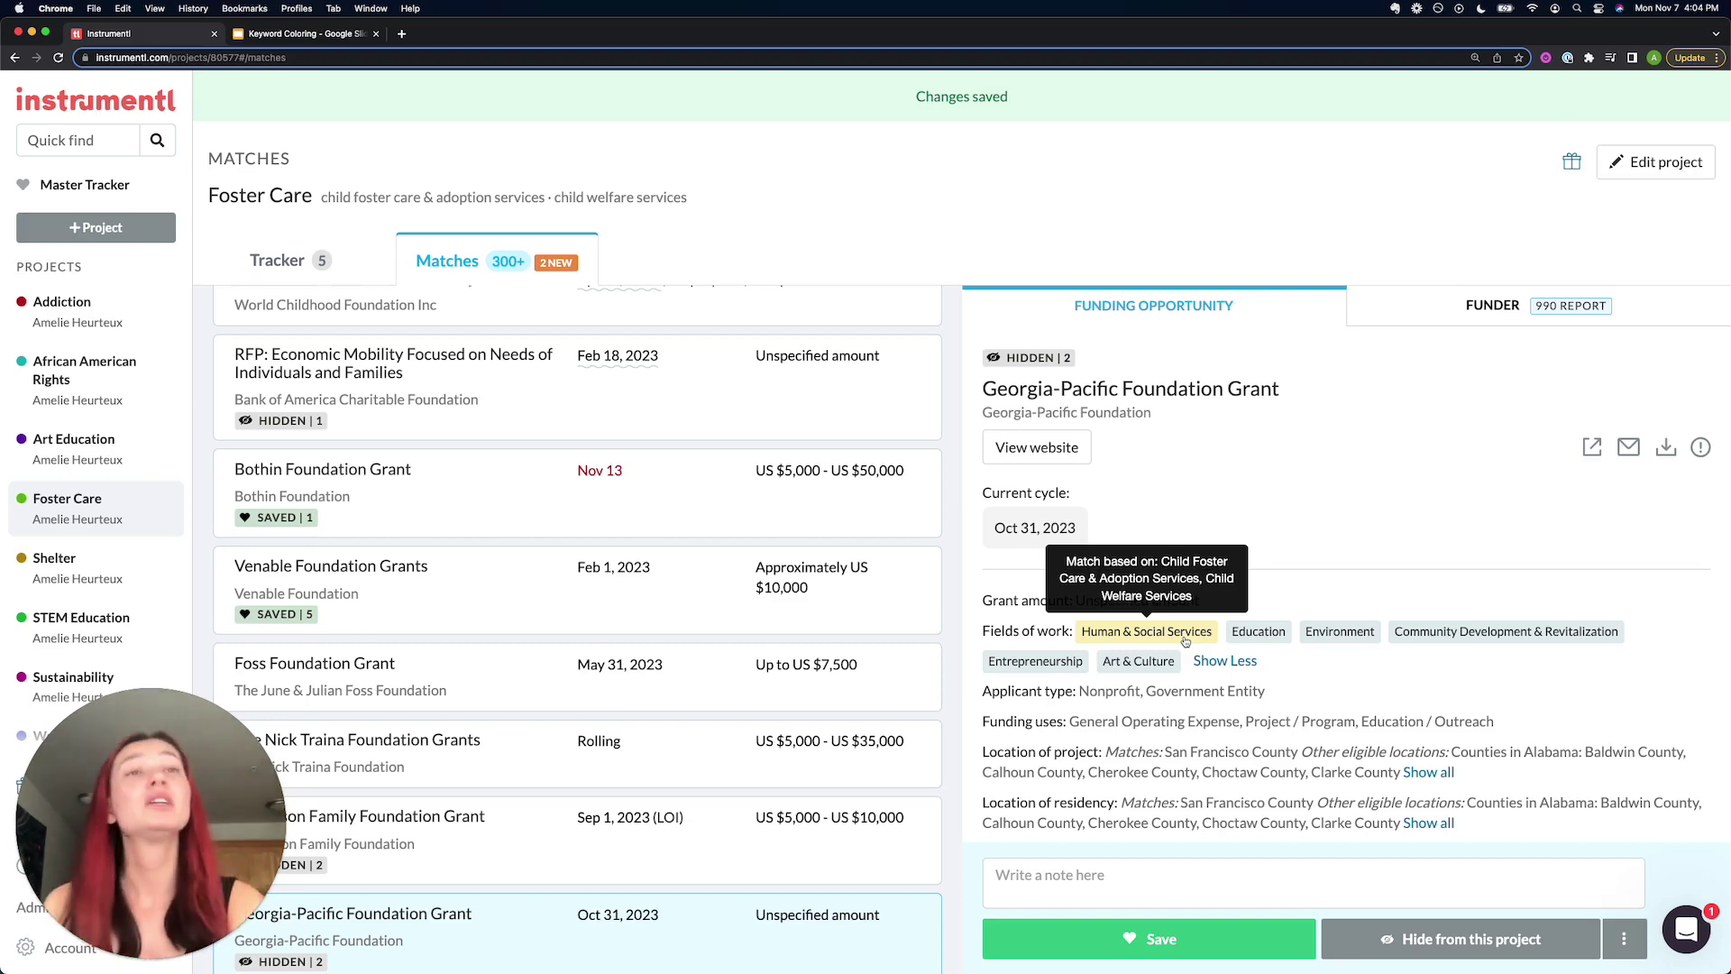
scroll(1359, 712, down, 2)
scroll(1359, 712, down, 3)
scroll(1360, 714, down, 1)
scroll(1361, 717, down, 1)
scroll(1361, 717, up, 1)
scroll(1361, 716, down, 1)
scroll(1361, 716, up, 10)
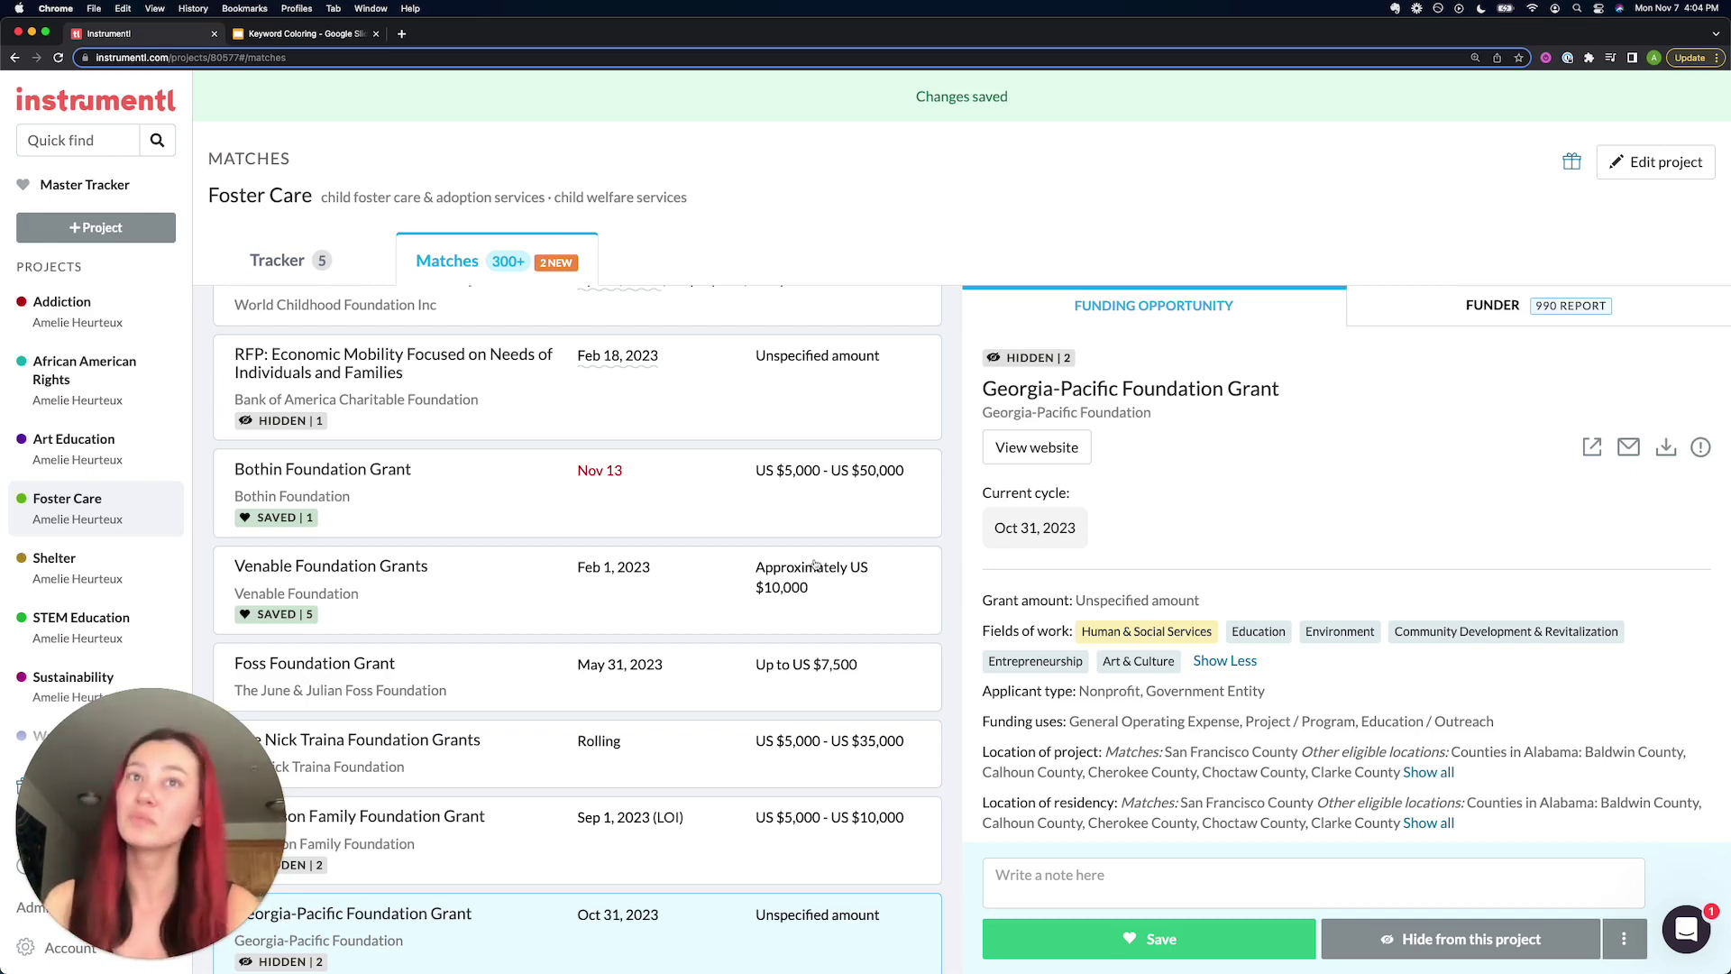
- Return to the Keyword Coloring deck and advance to the gray keywords in good-fit grants slide
click(322, 37)
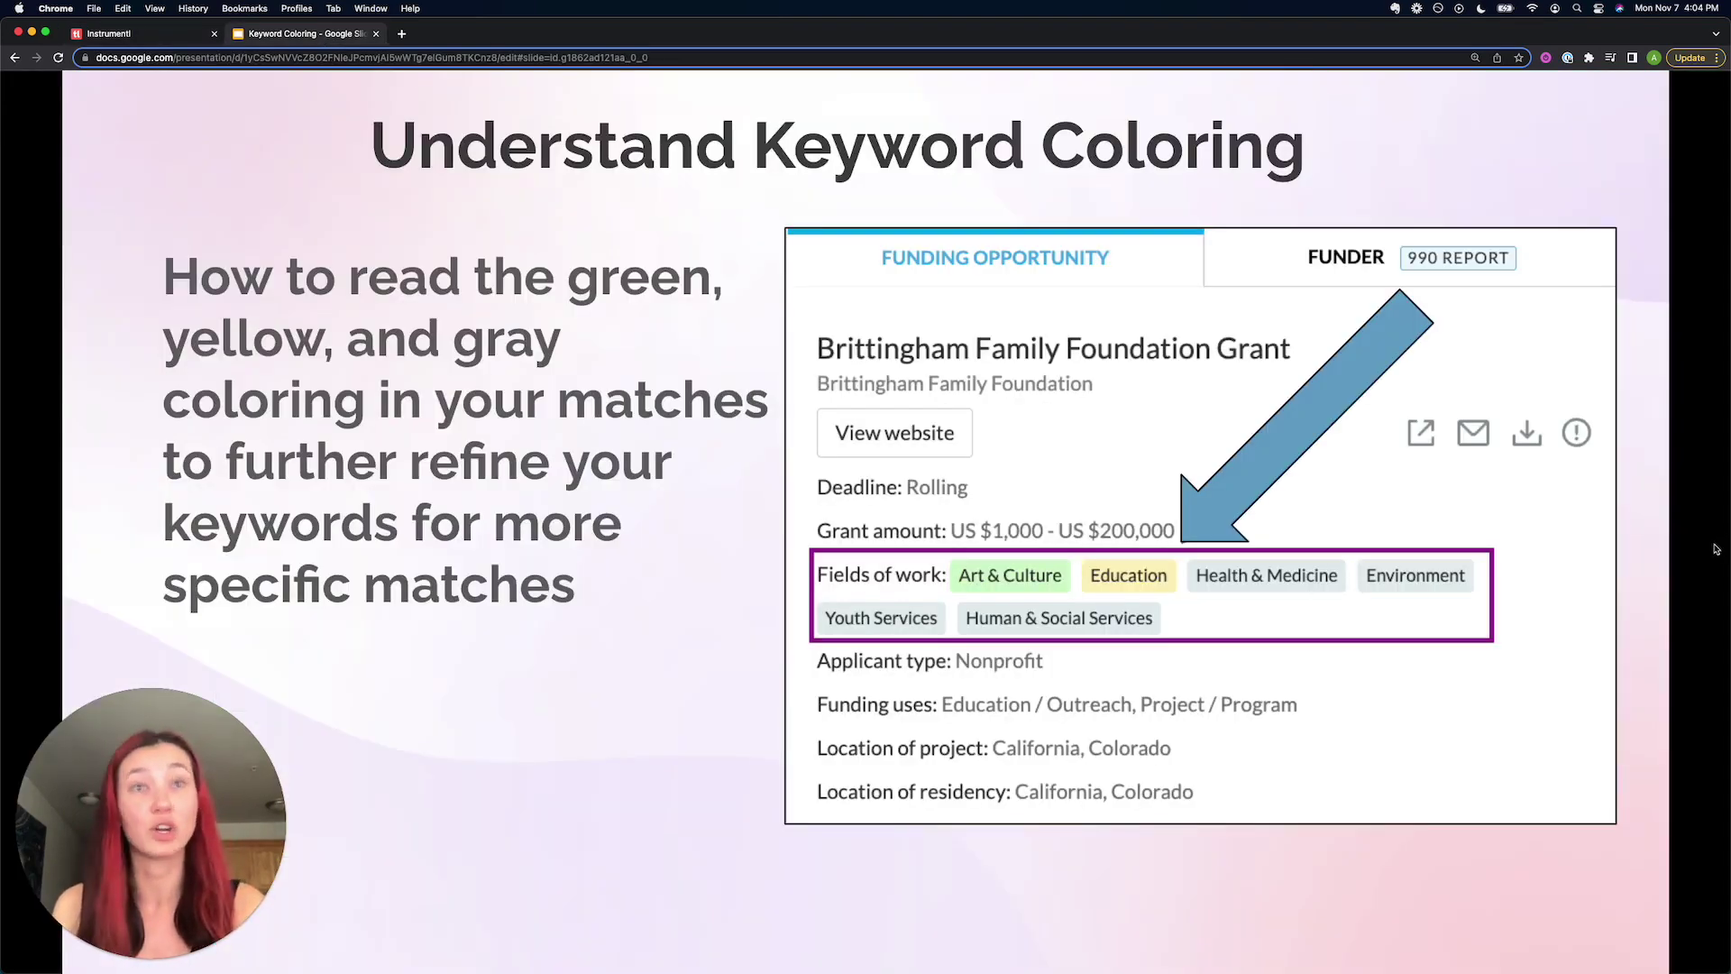
key(Right)
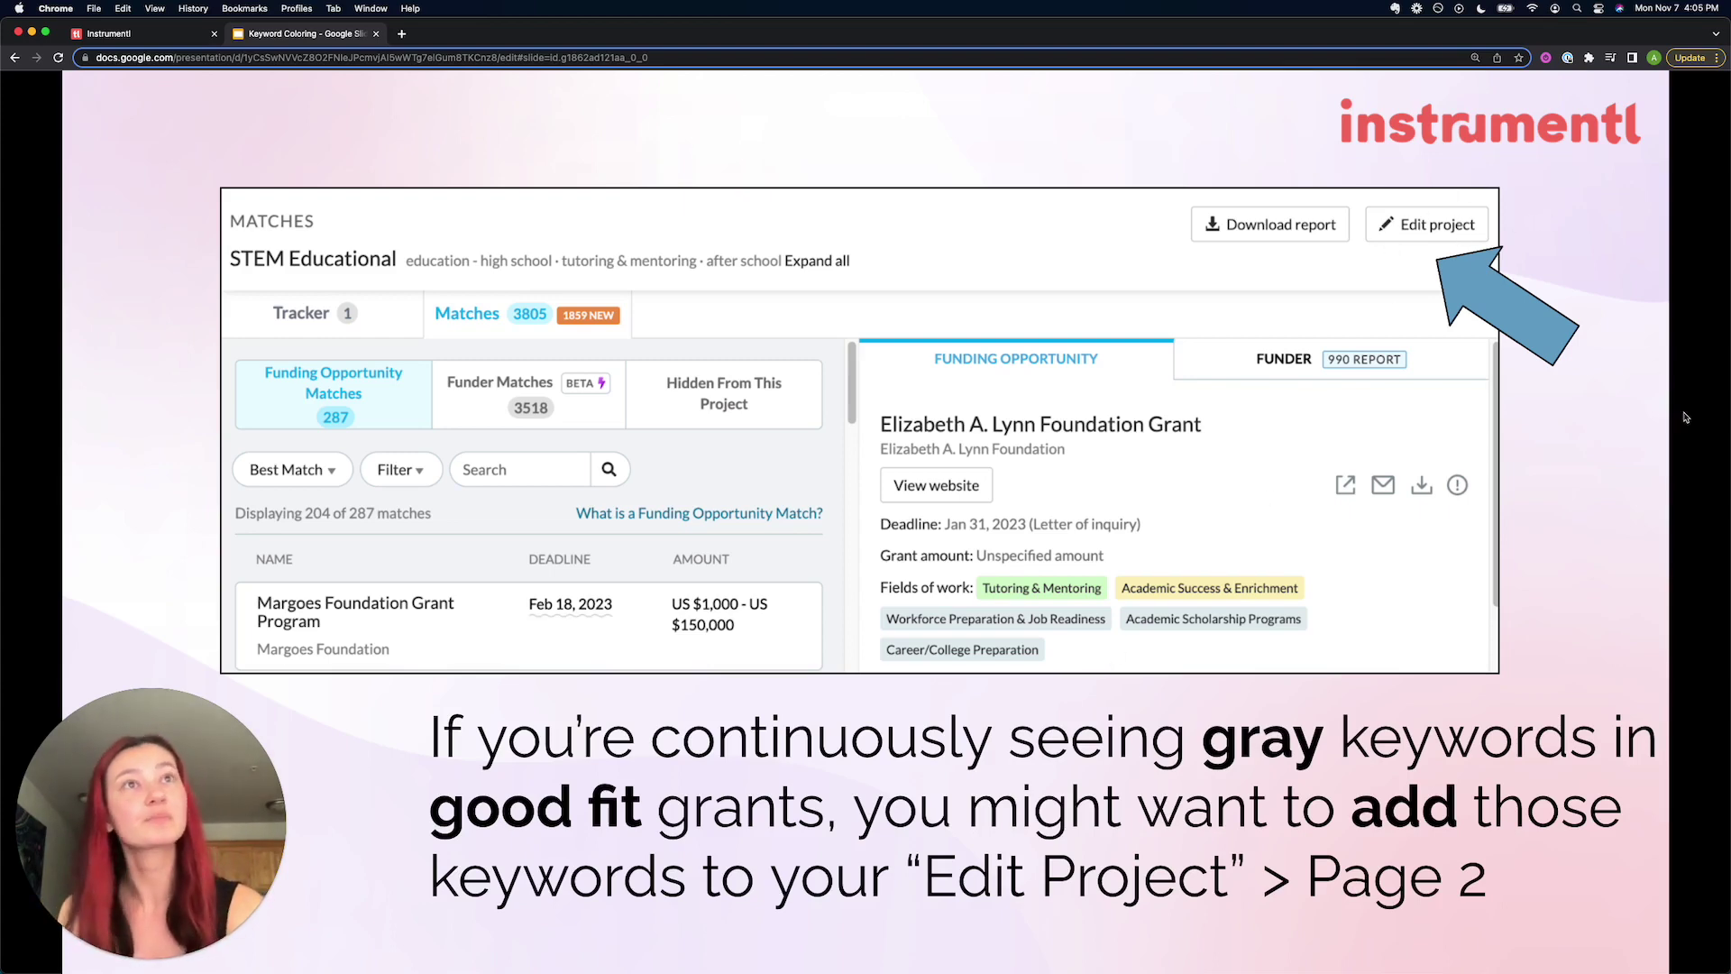
- Advance to the slide on removing green keywords recurring in bad-fit grants
key(Right)
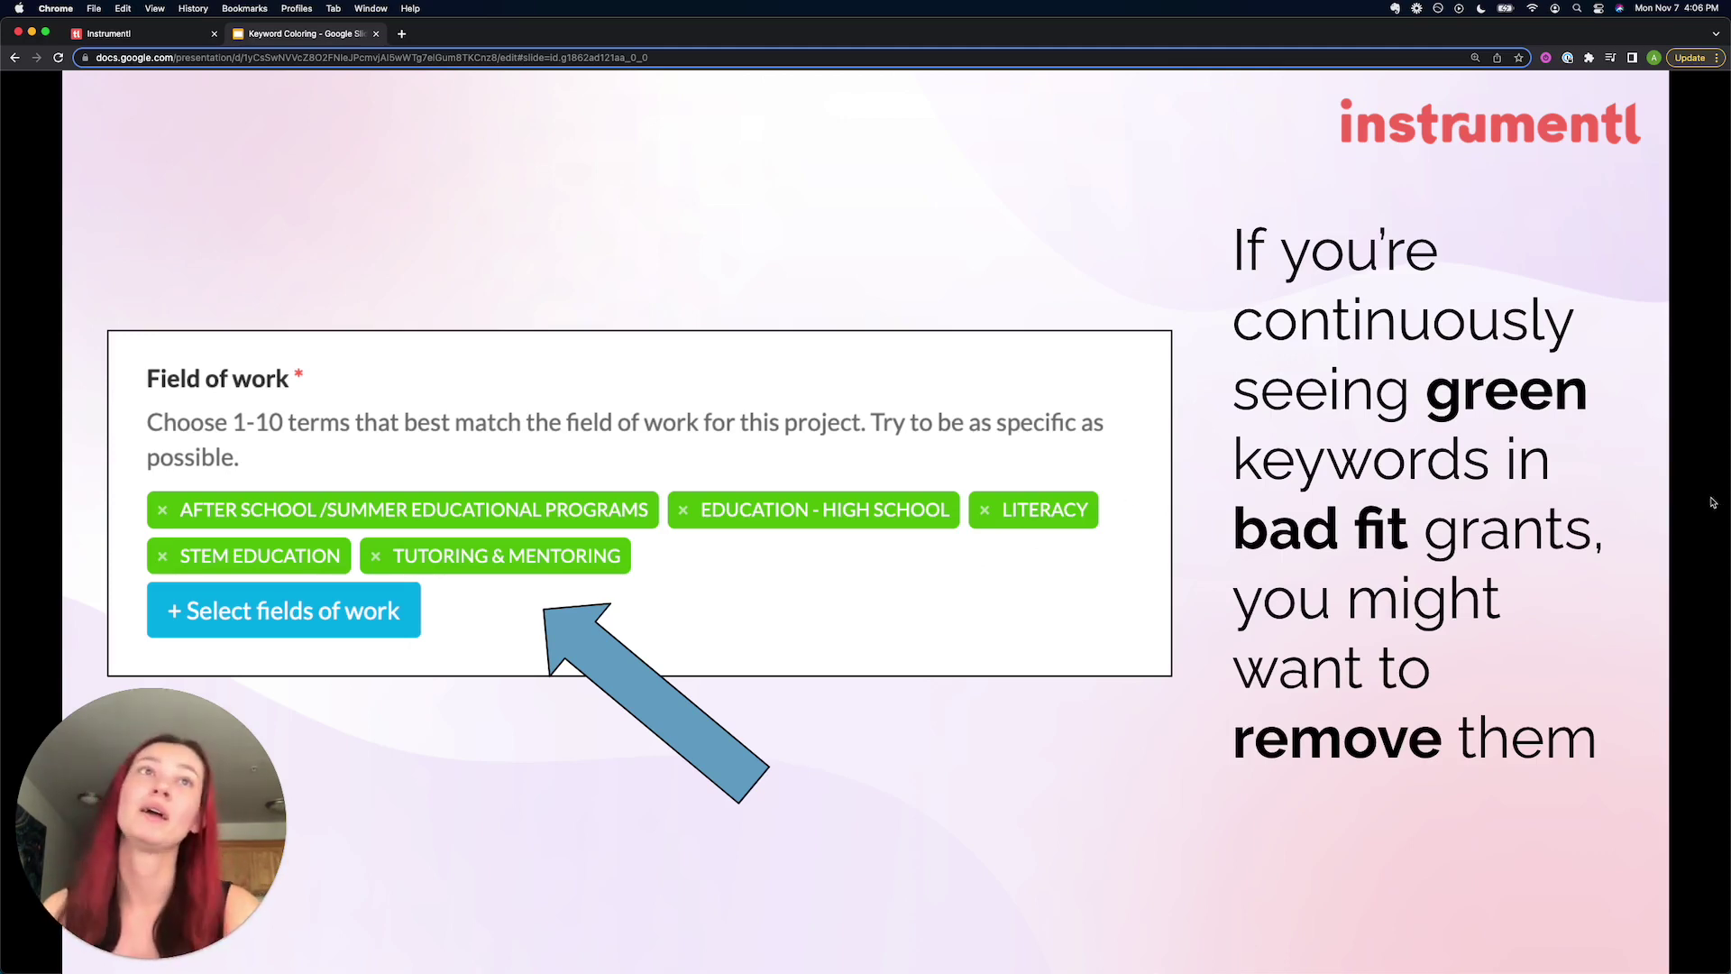
- Advance past the yellow umbrella-category slide to the why-a-match-came-up summary slide
key(Right)
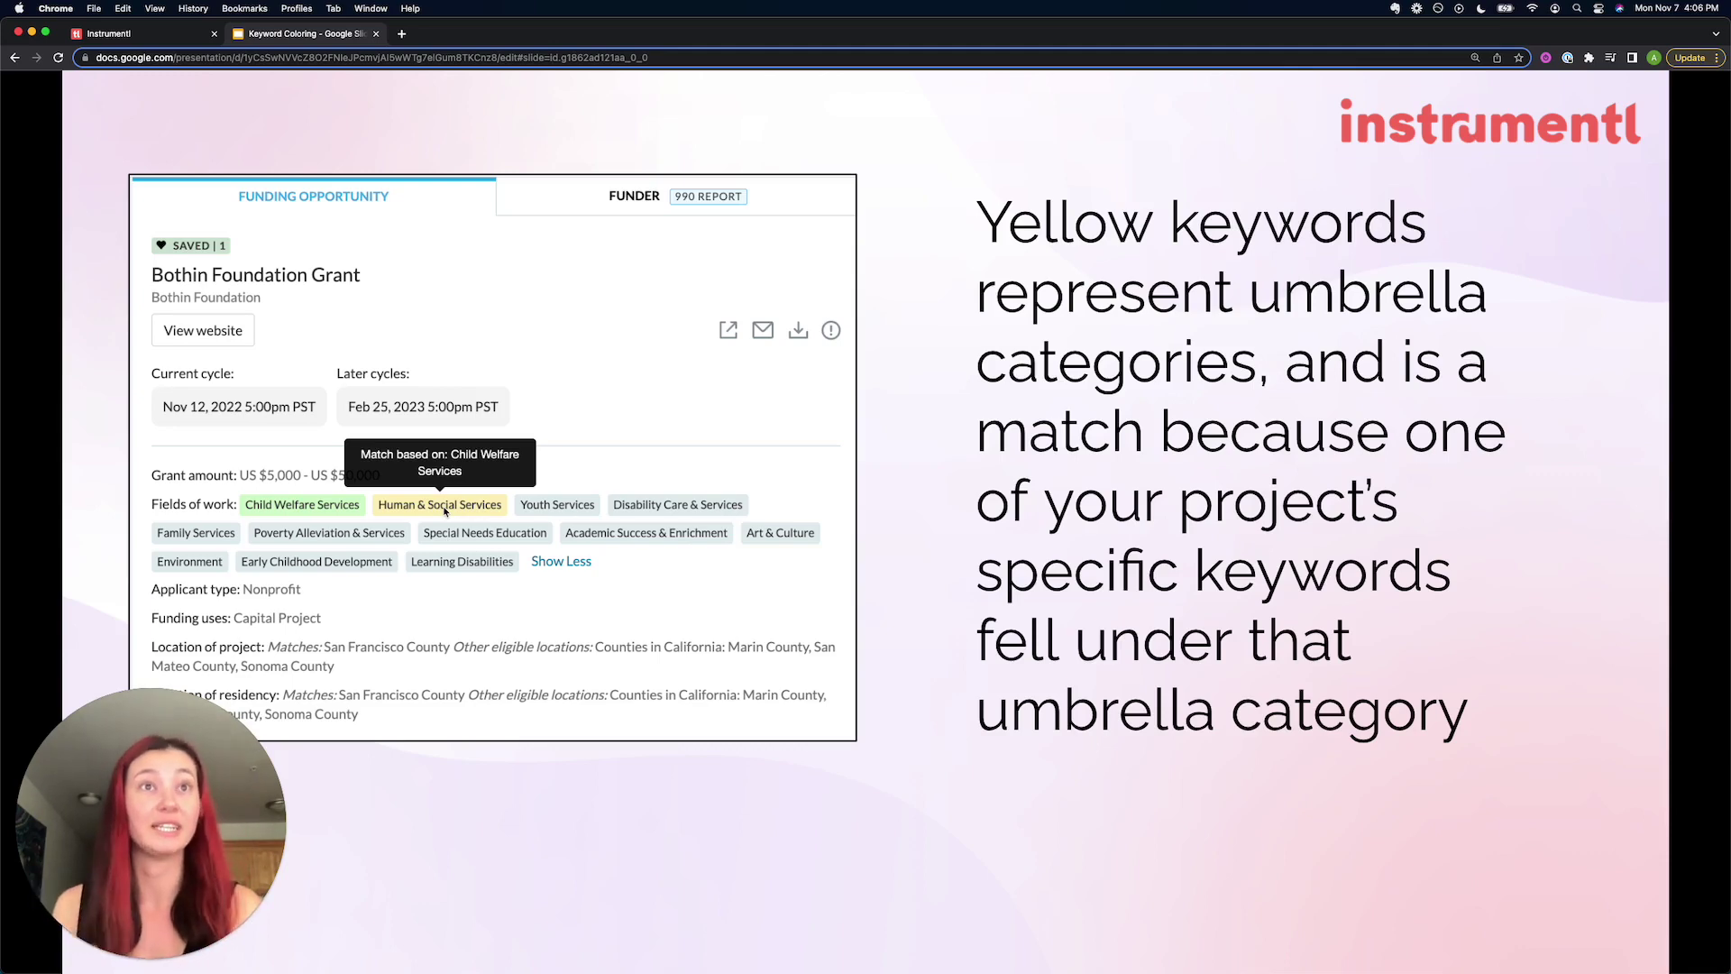
key(Right)
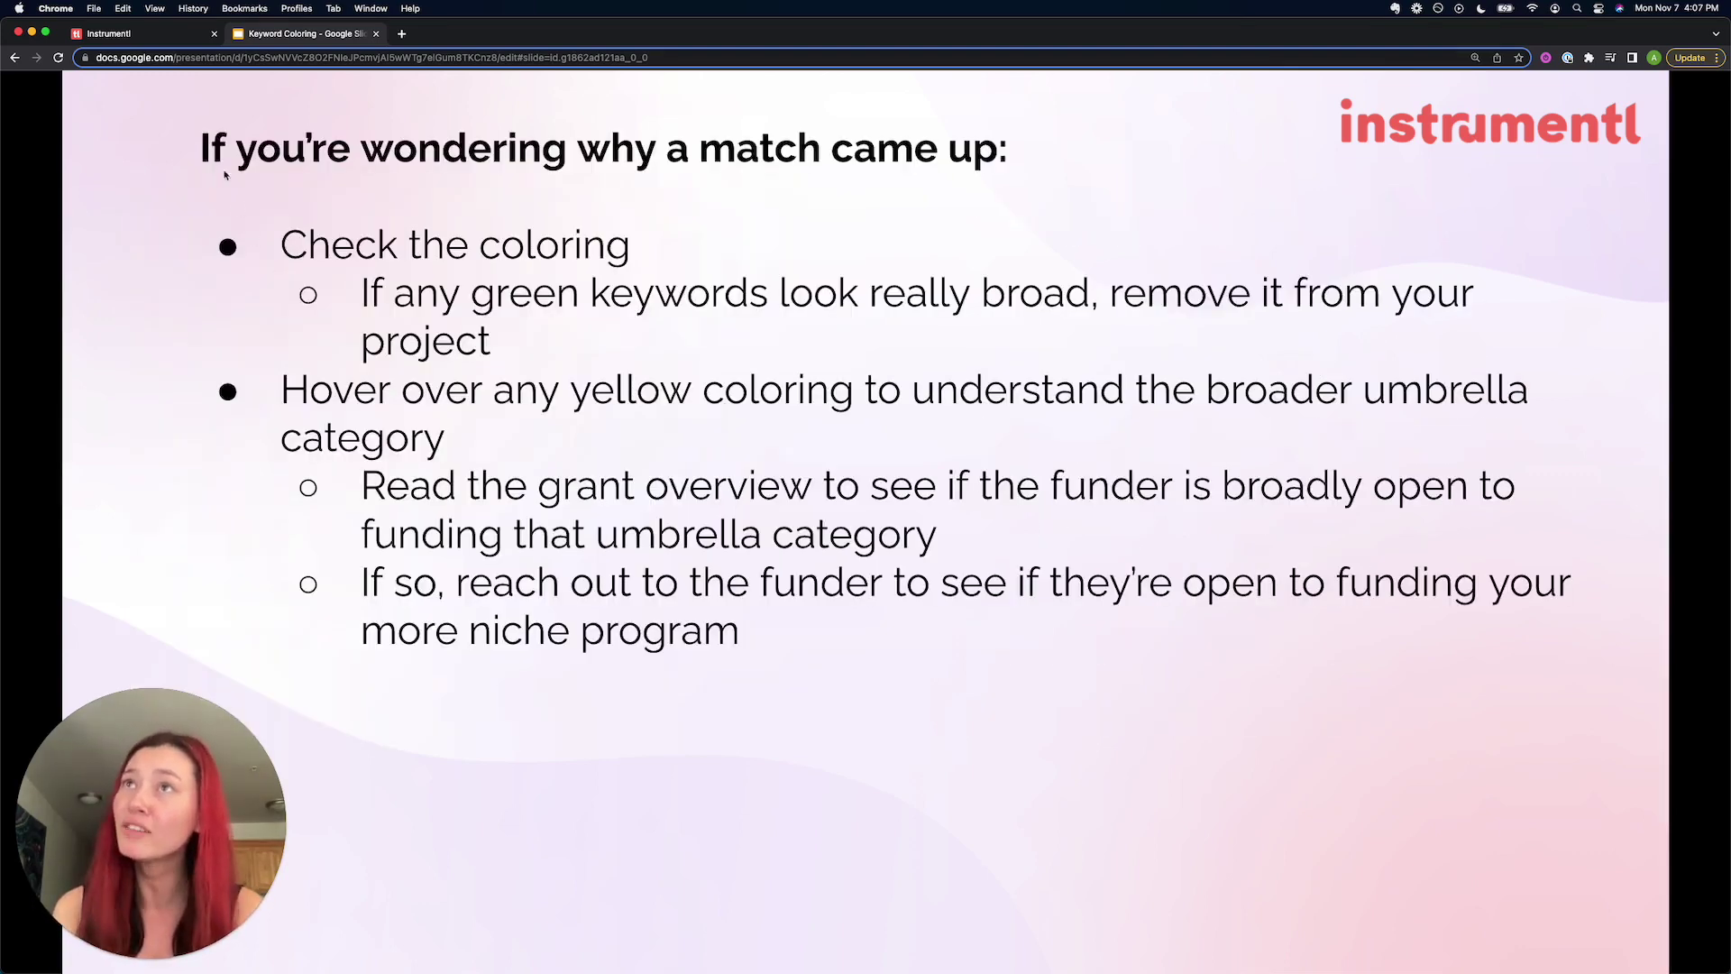
- Switch back to the Instrumentl tab with the Georgia-Pacific Foundation Grant details still open
click(164, 36)
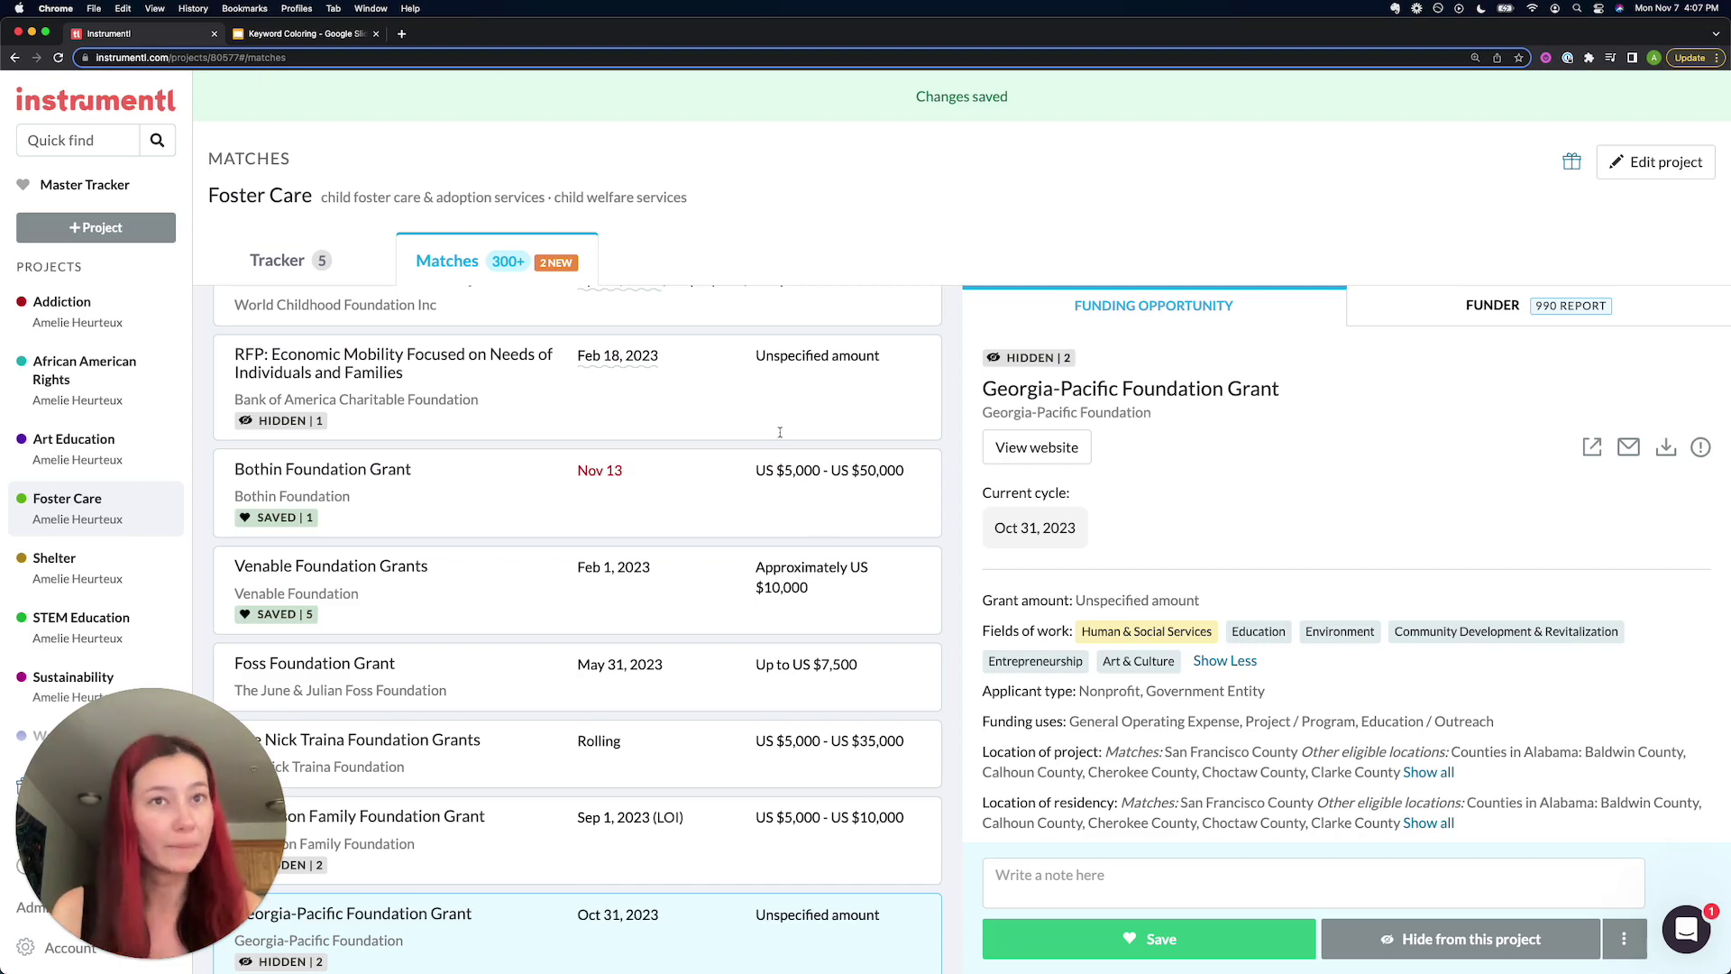